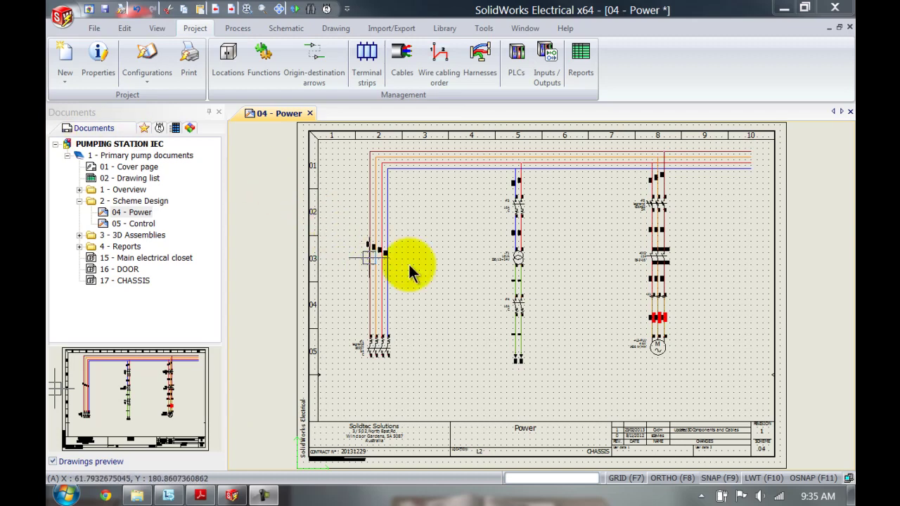
Step: Open the properties of the 24V AC wire style from the project's wire style manager
scroll(477, 294, up, 1)
scroll(477, 299, up, 1)
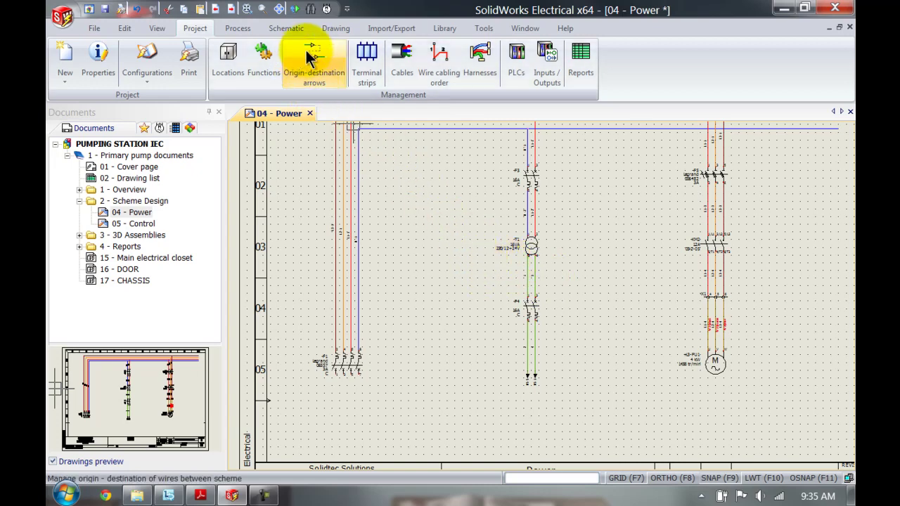
click(286, 28)
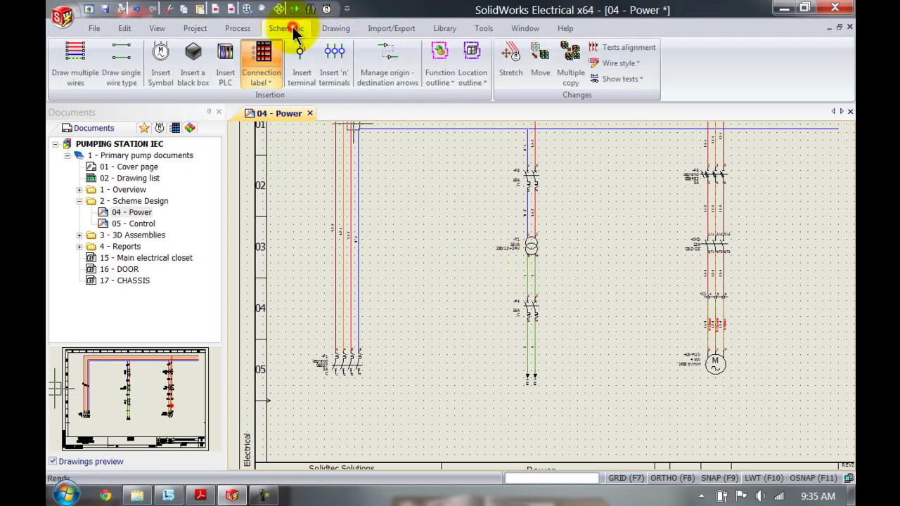
click(134, 78)
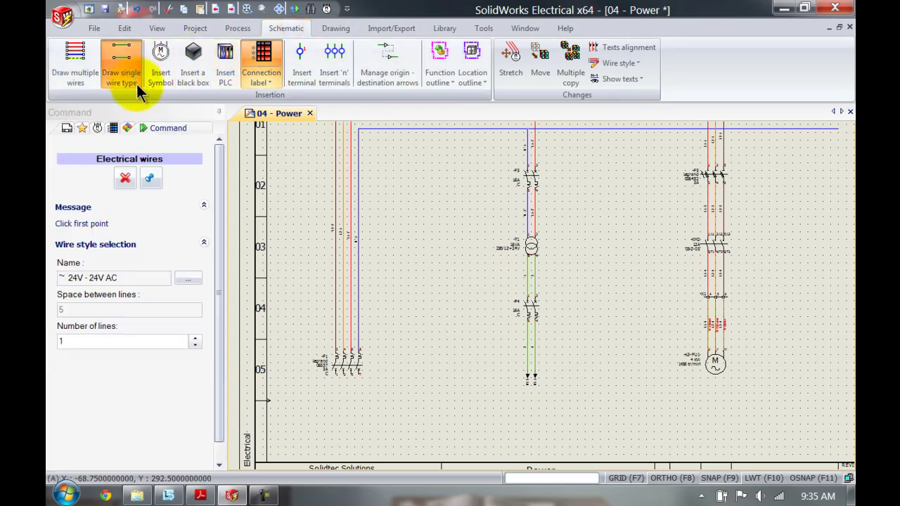
click(186, 280)
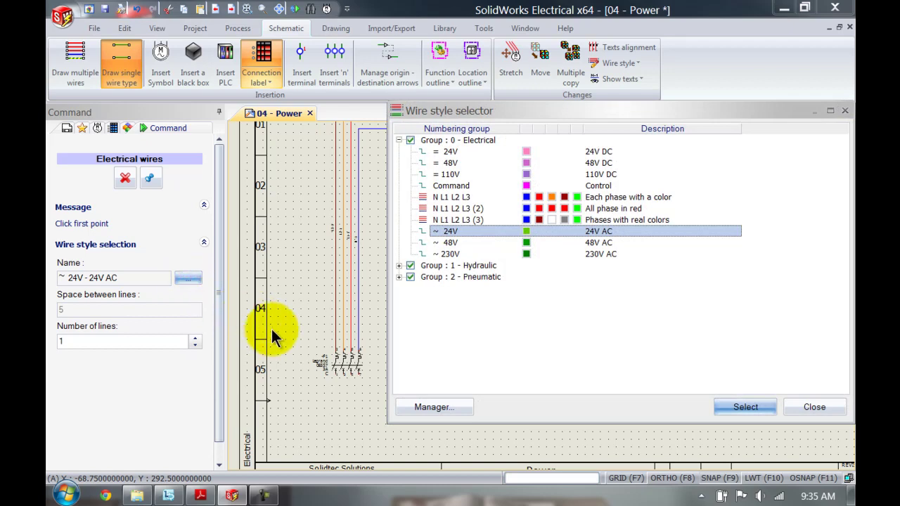
click(422, 407)
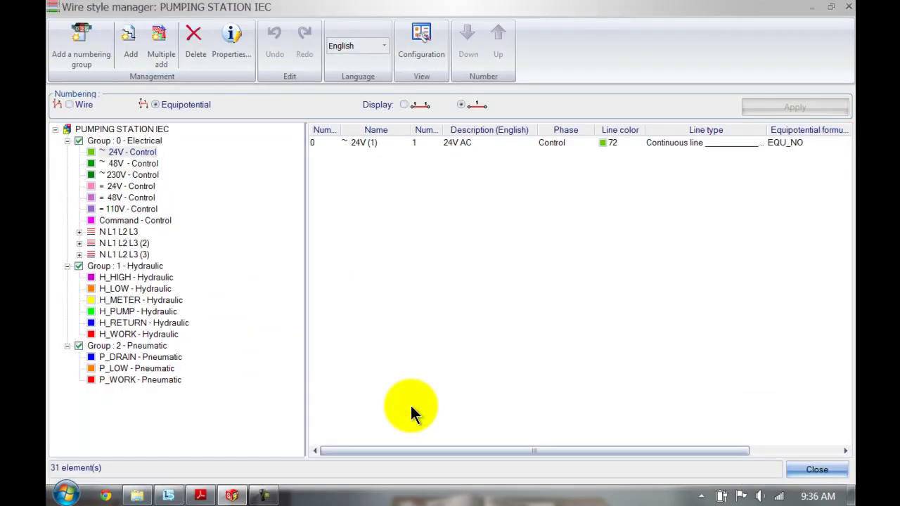
double_click(352, 142)
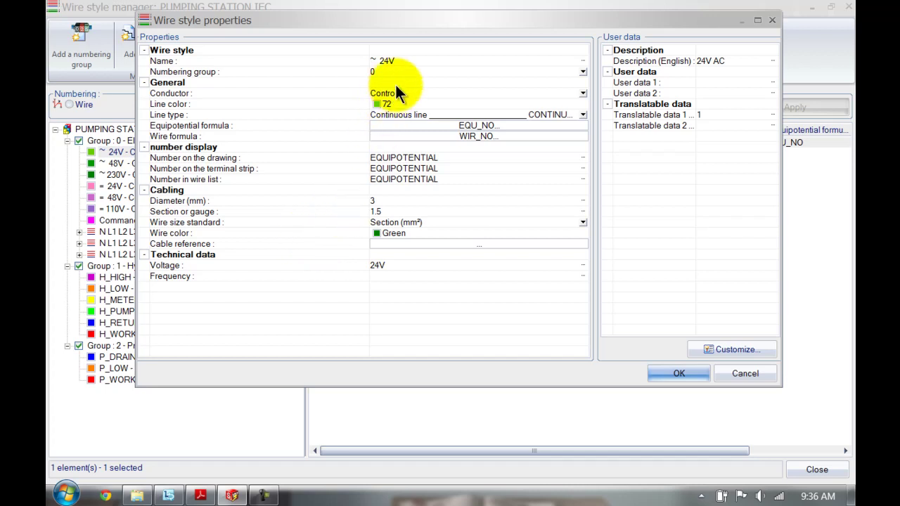
Step: Assign the Prysmian cable reference 1000 R2V-RH 1X1.5 C to the wire style, copying the core description to Translatable data 1
double_click(479, 244)
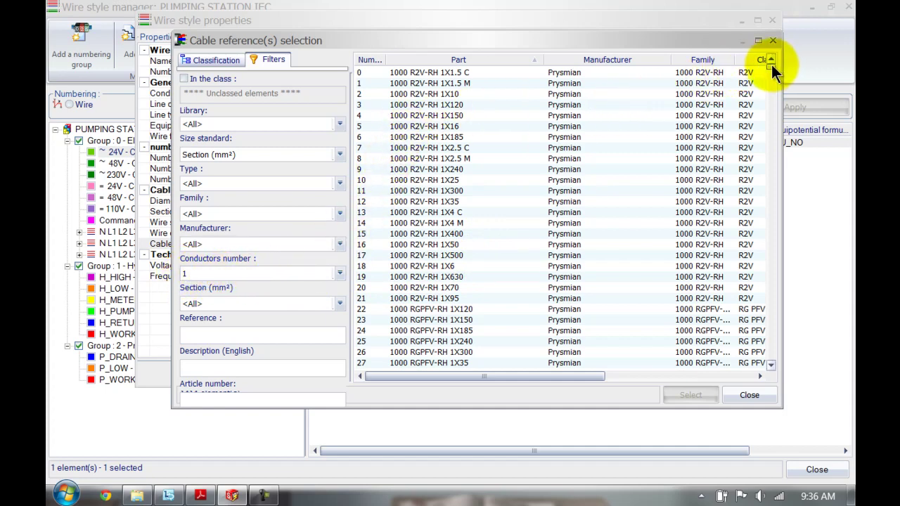
drag(771, 68, 745, 68)
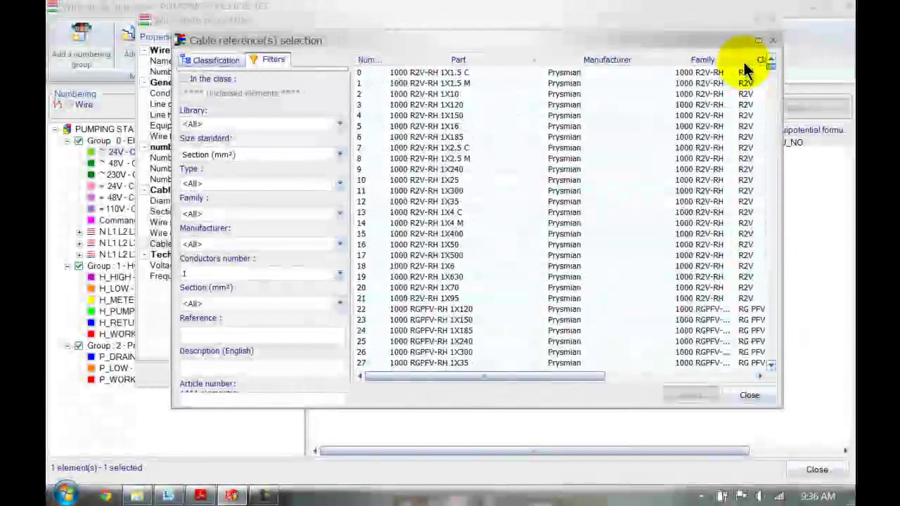
click(425, 74)
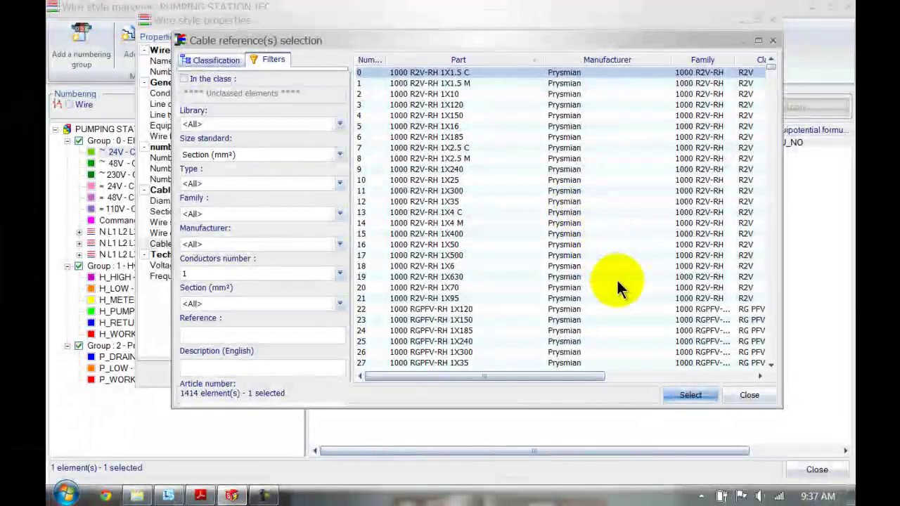
click(686, 396)
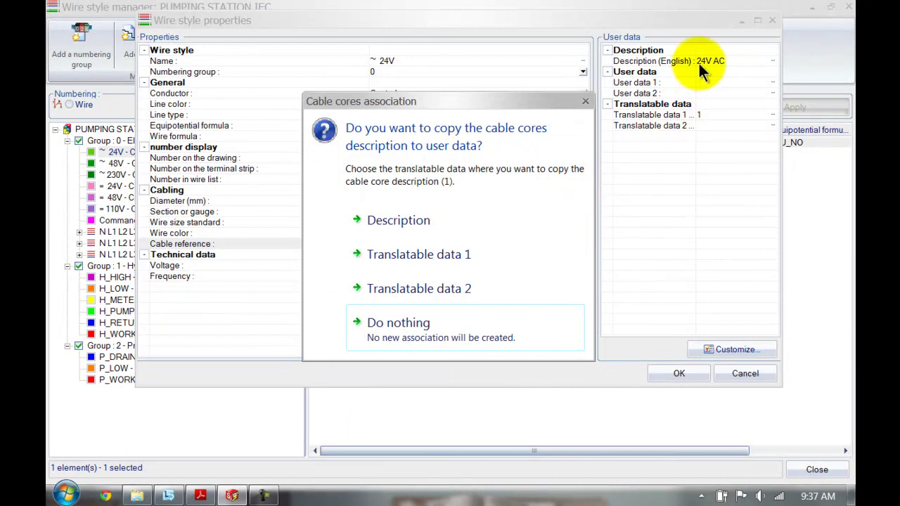
click(439, 255)
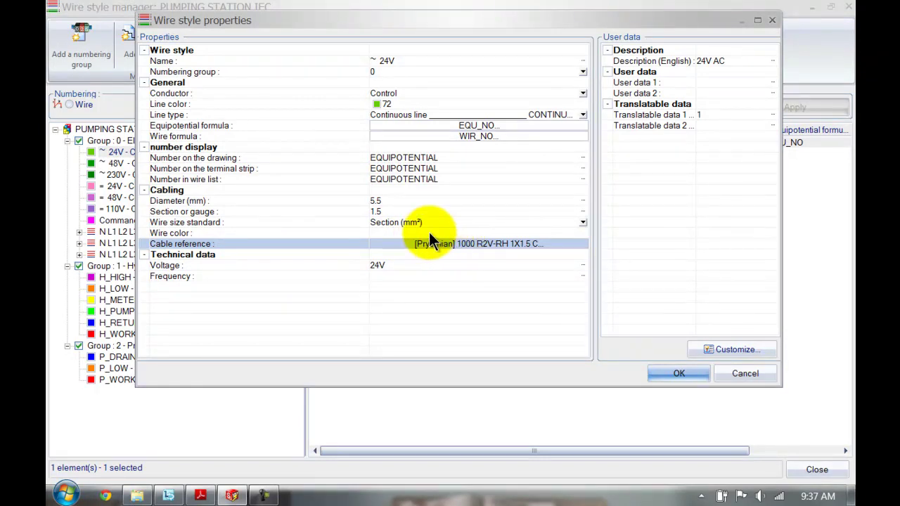
Step: Set the wire style's first wire color to Green, save the properties, and close the wire style manager and selector
click(429, 233)
click(467, 191)
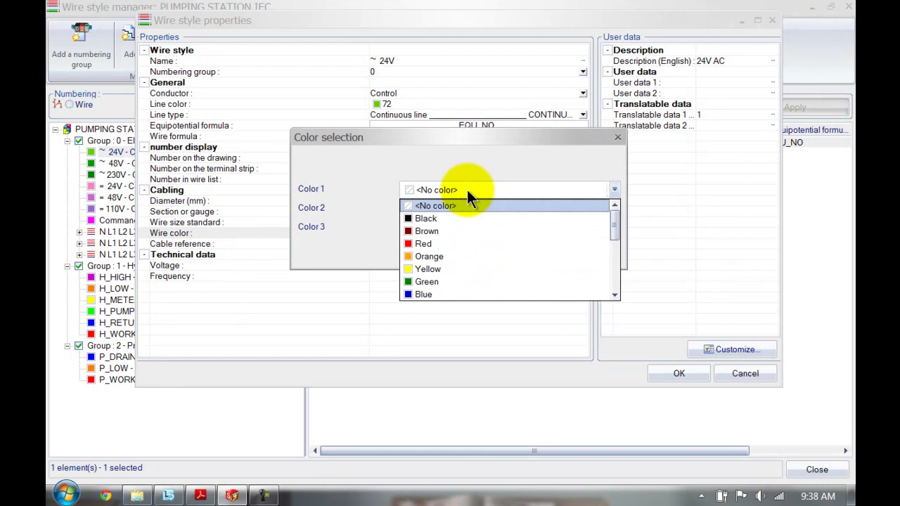
click(457, 280)
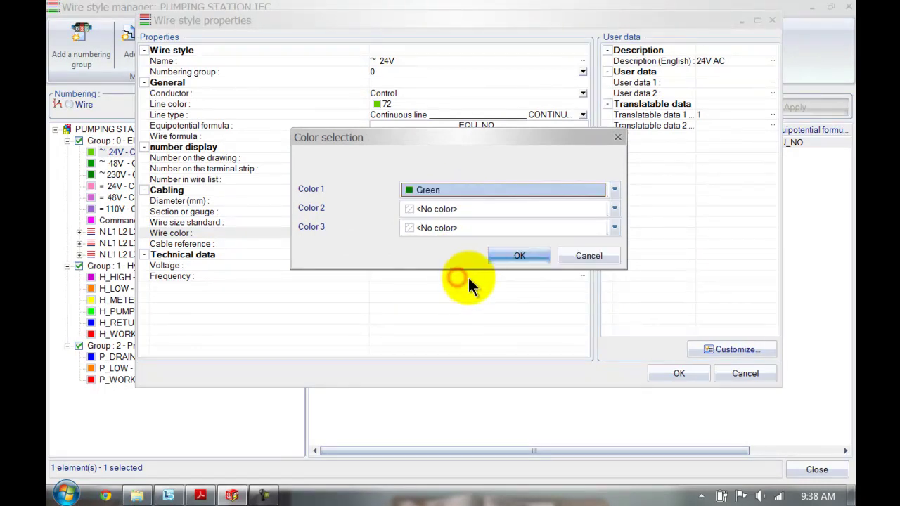
click(506, 256)
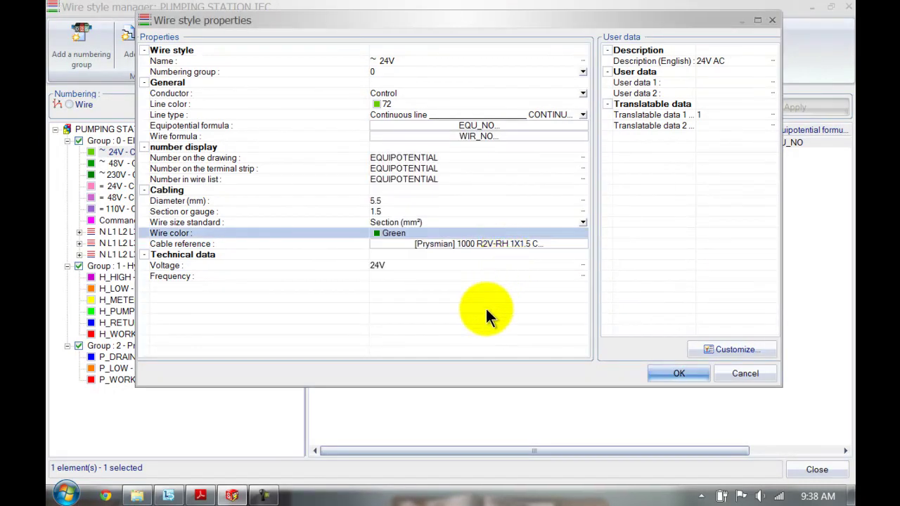
click(662, 368)
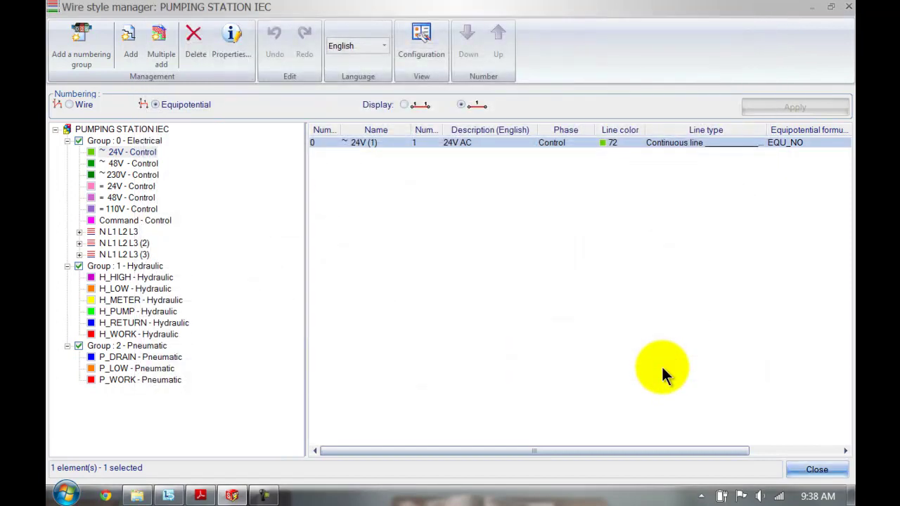
click(797, 468)
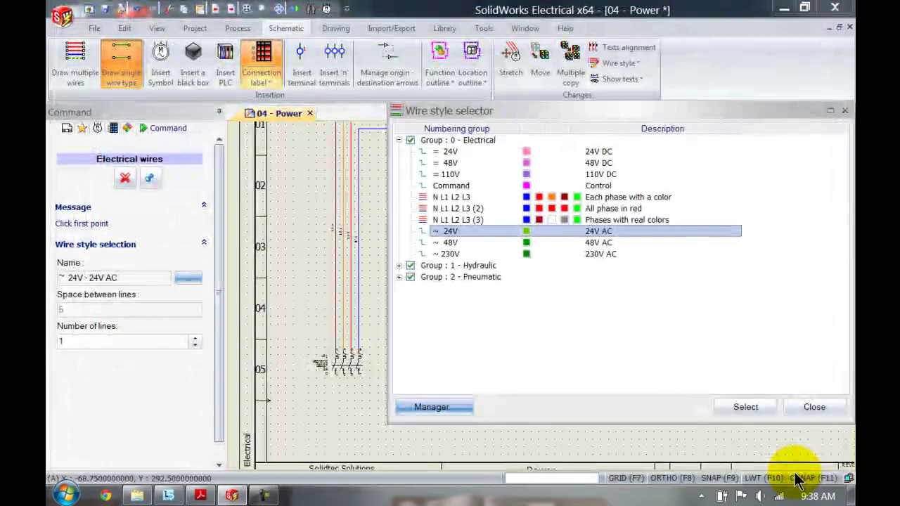
click(801, 408)
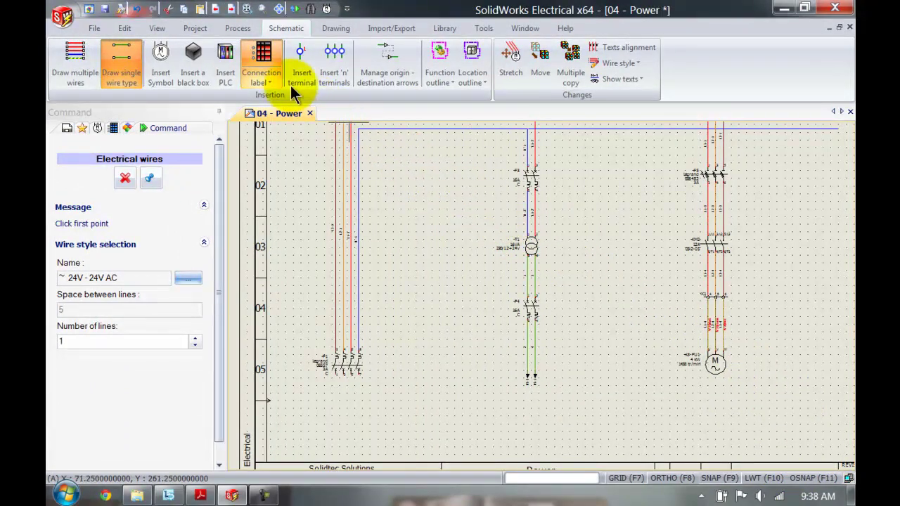
Step: Open the report manager and widen the columns of the list of wires by line style to read their contents
click(197, 28)
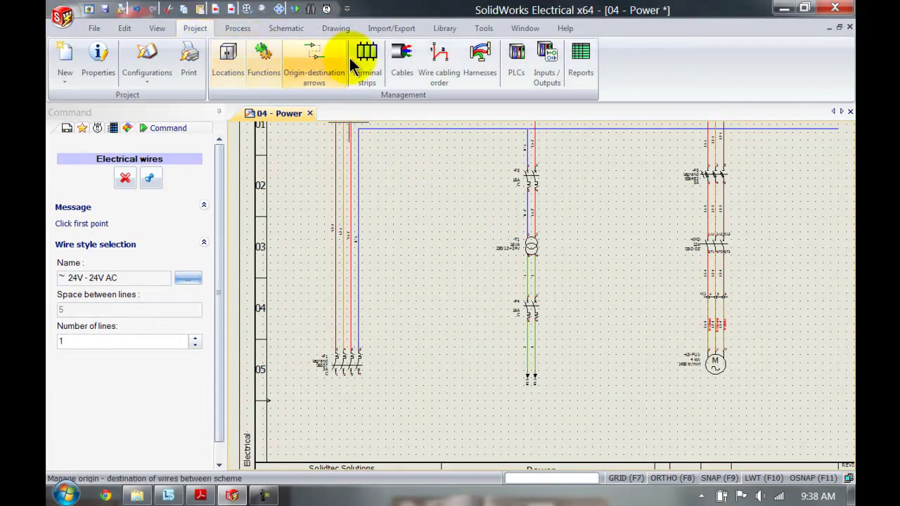
click(583, 61)
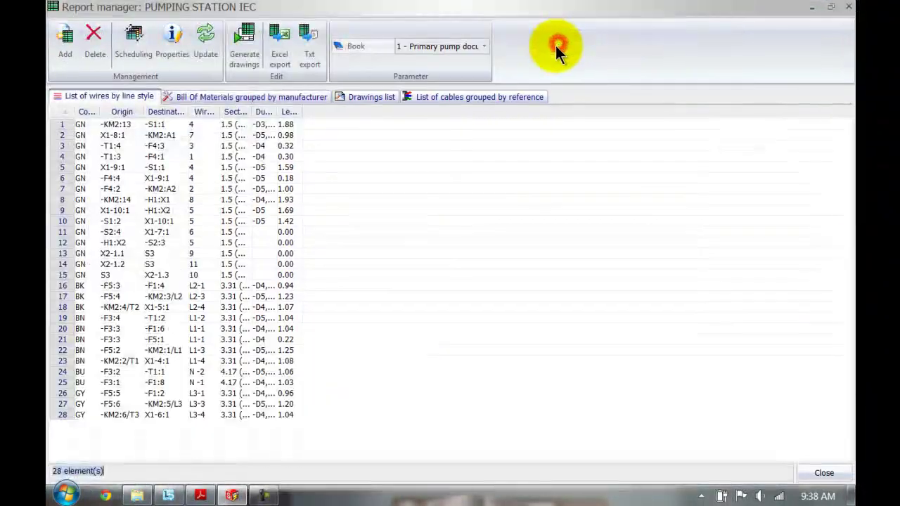
drag(304, 107, 328, 109)
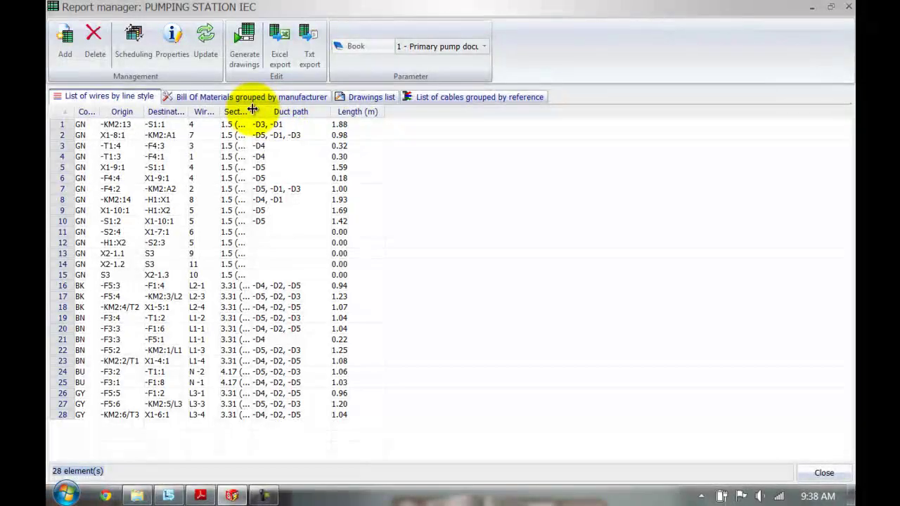
drag(252, 111, 280, 111)
drag(216, 107, 237, 107)
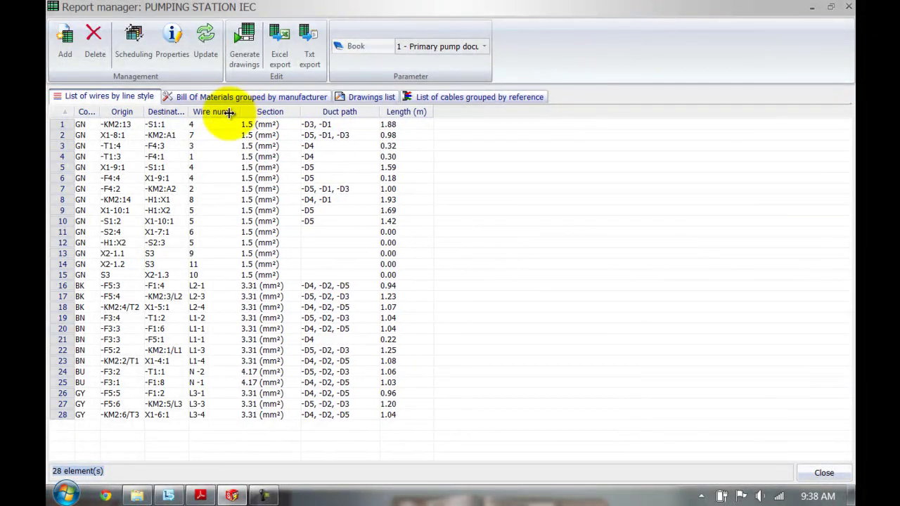
drag(99, 111, 133, 111)
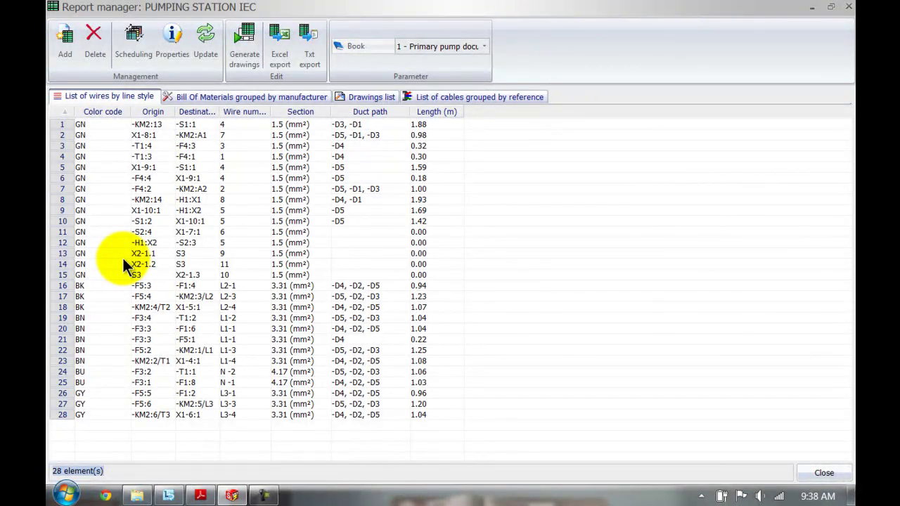
Step: Enable the Cable reference (from LineType) column in the template of the list of wires by line style
click(160, 58)
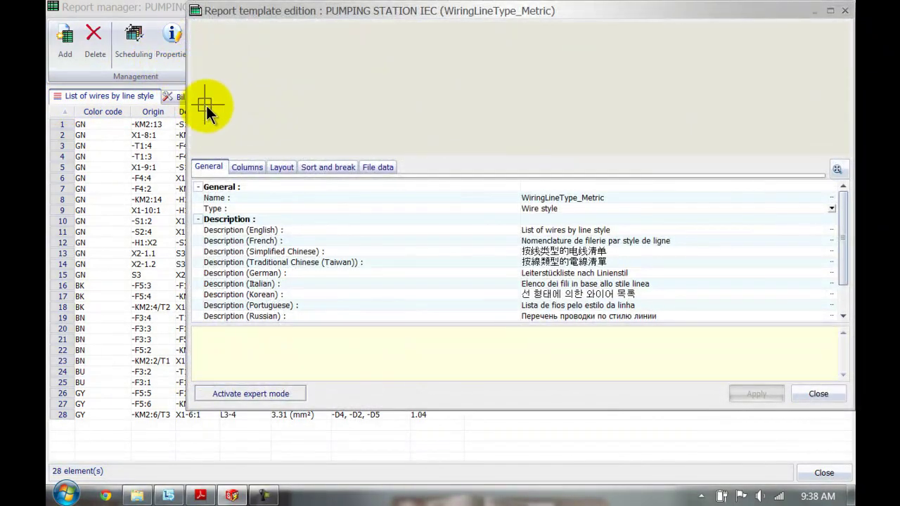
click(248, 167)
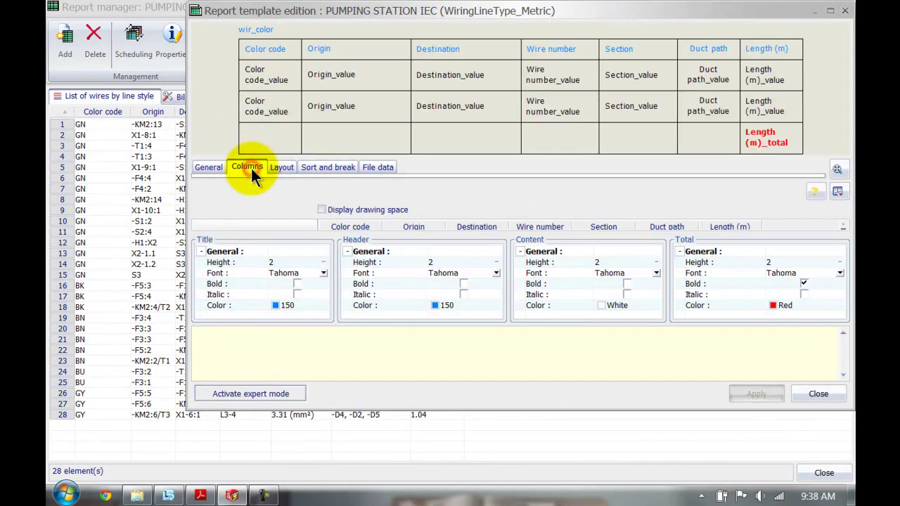
click(830, 12)
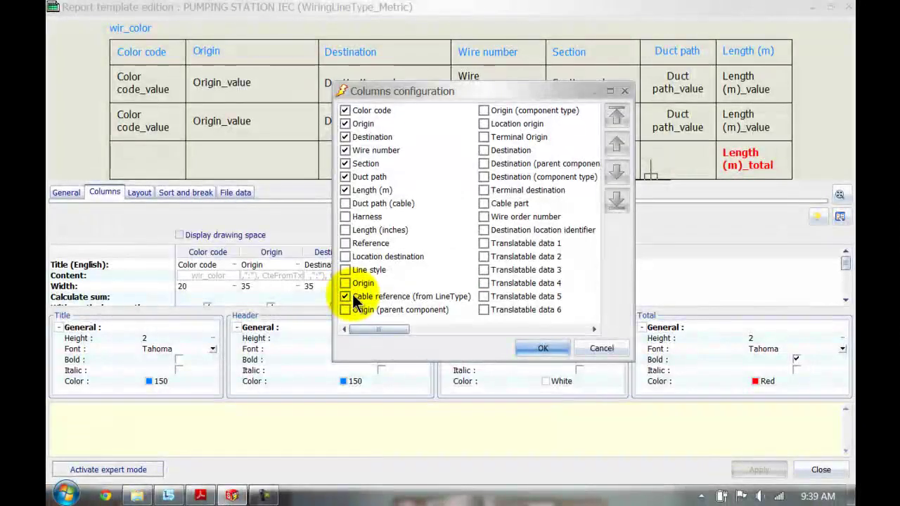
click(345, 297)
Step: Place the Cable reference column between Duct path and Length (m), and apply the change to the report template
click(617, 144)
click(617, 144)
click(616, 144)
click(617, 144)
click(616, 144)
click(616, 144)
click(617, 144)
click(616, 144)
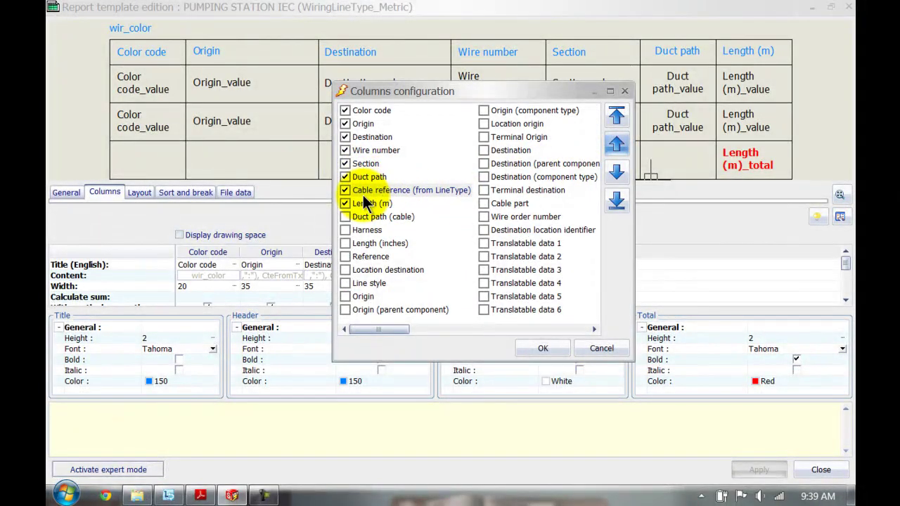
click(533, 344)
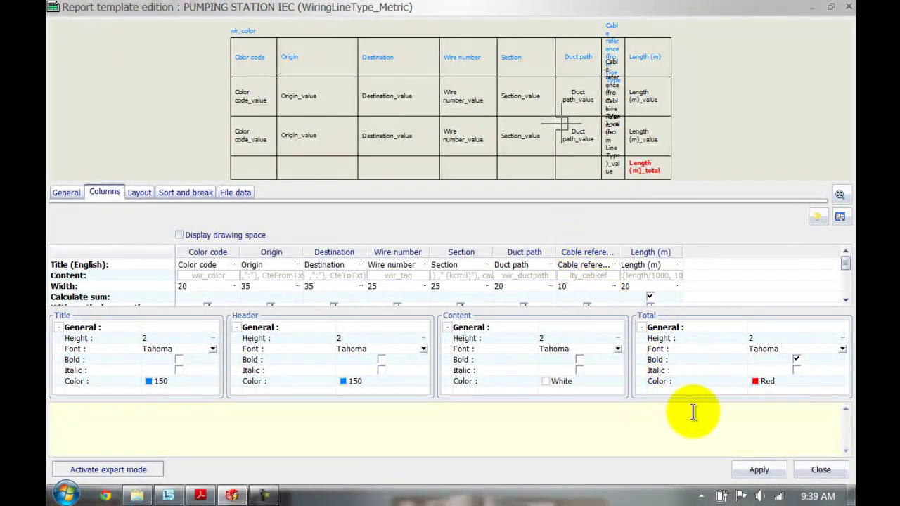
click(757, 469)
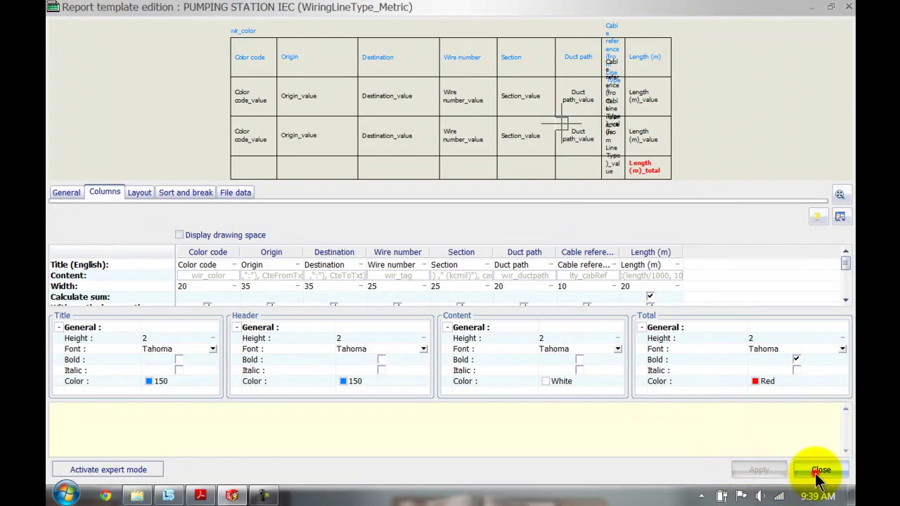
click(817, 470)
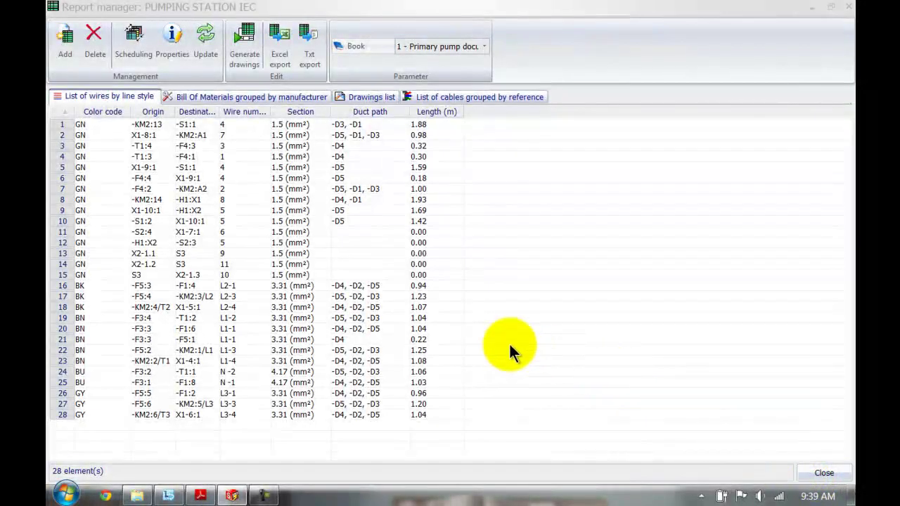
Step: Check the wire list and its template for the Cable reference column, and close the report manager
click(225, 102)
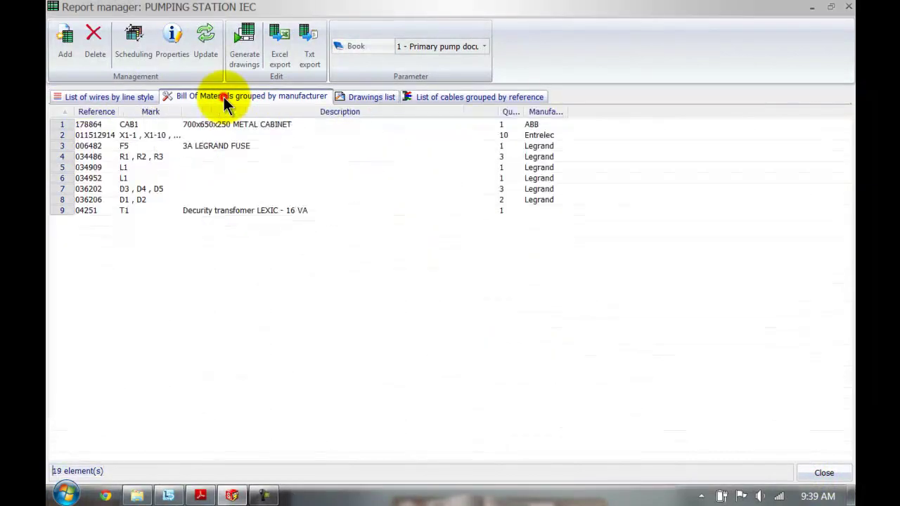
click(131, 97)
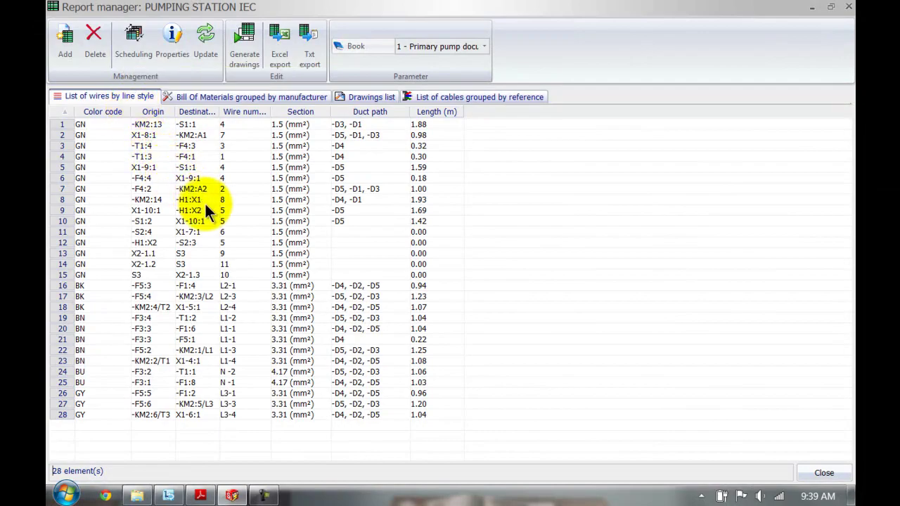
click(176, 48)
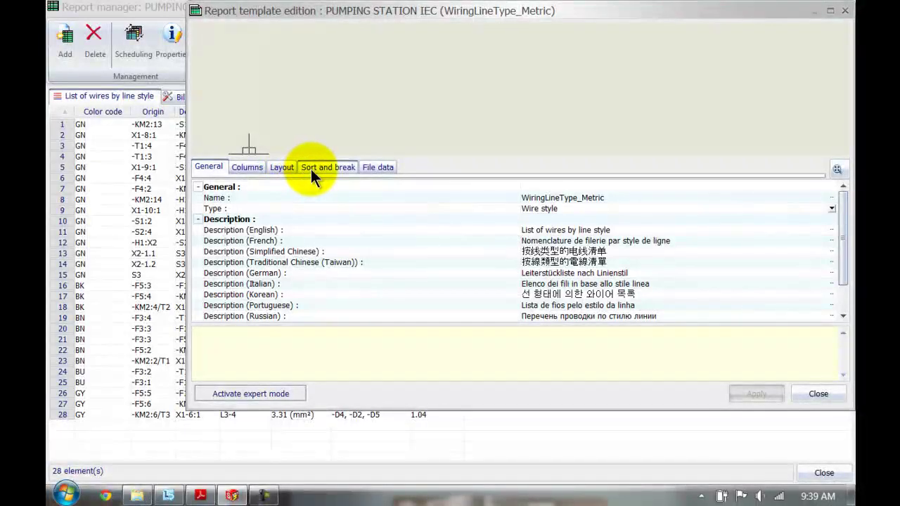
click(255, 167)
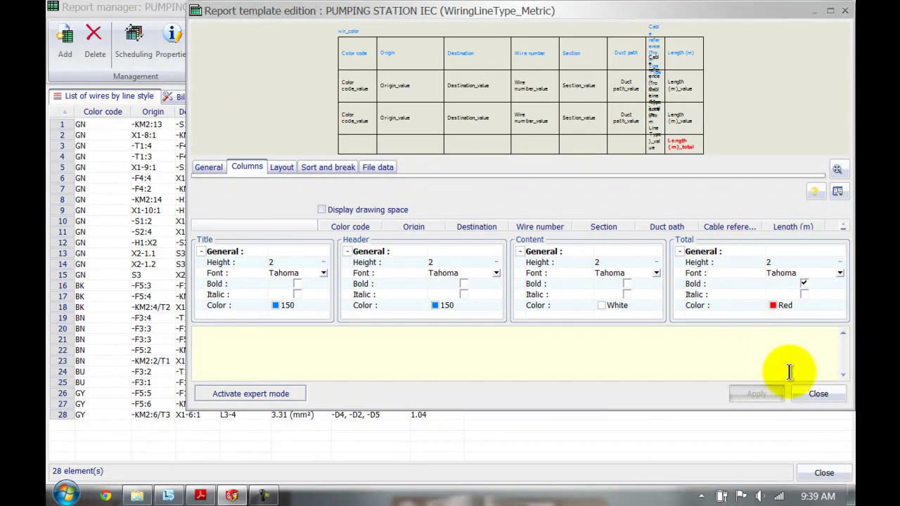
click(807, 393)
click(821, 473)
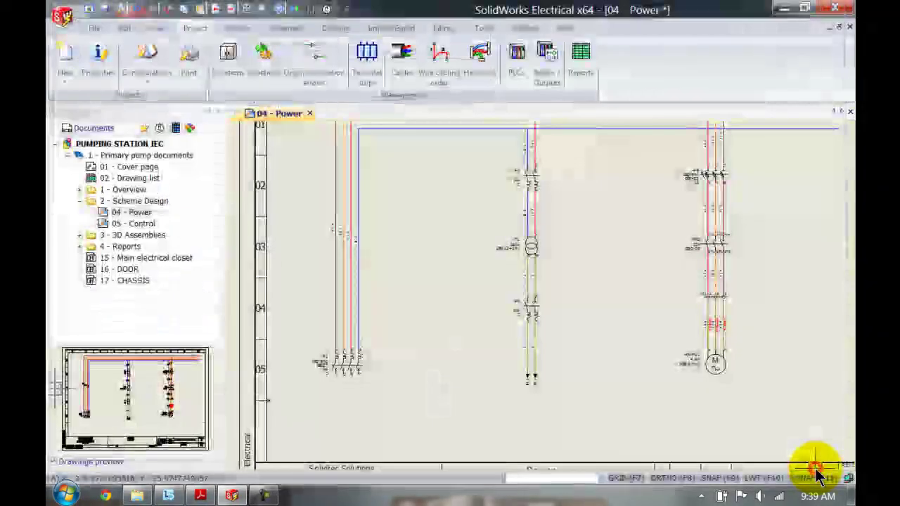
Step: Reopen the report manager and widen the wire list's columns, including Section, Duct path and Cable reference
click(574, 70)
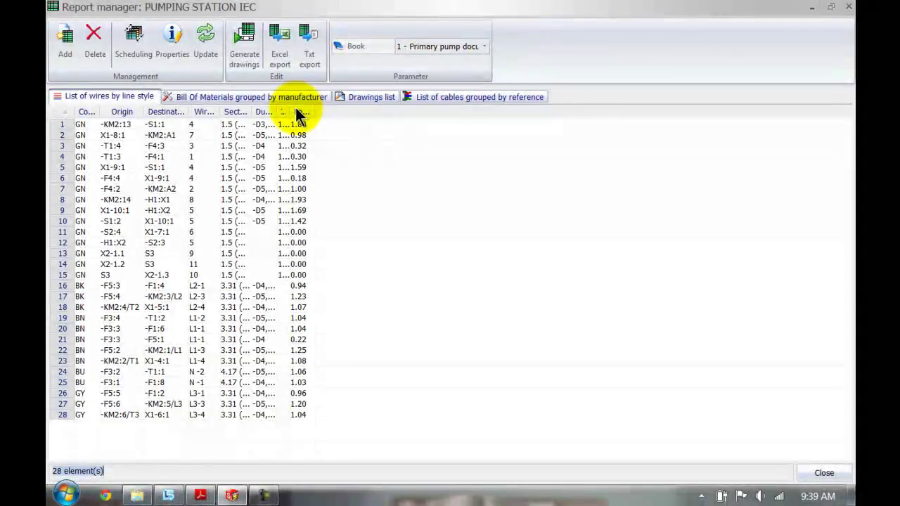
drag(290, 111, 329, 106)
drag(251, 111, 284, 106)
drag(215, 112, 225, 113)
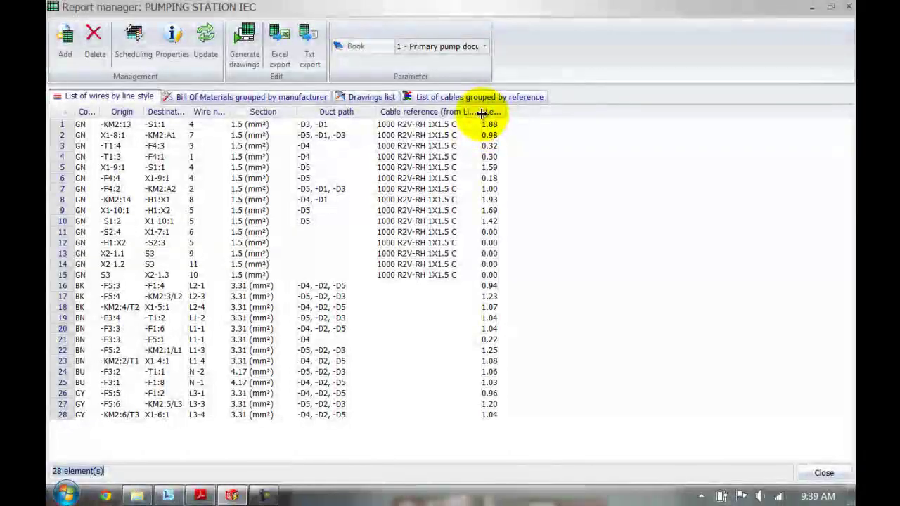
drag(491, 112, 518, 113)
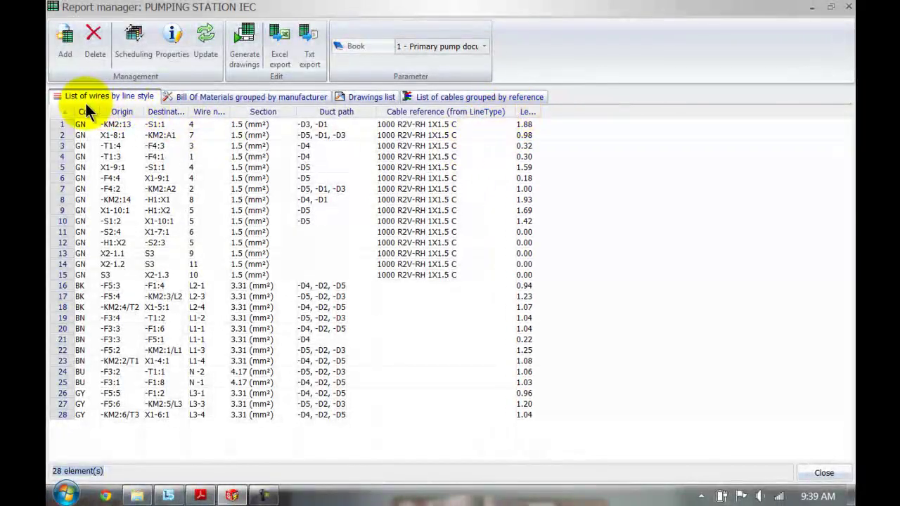